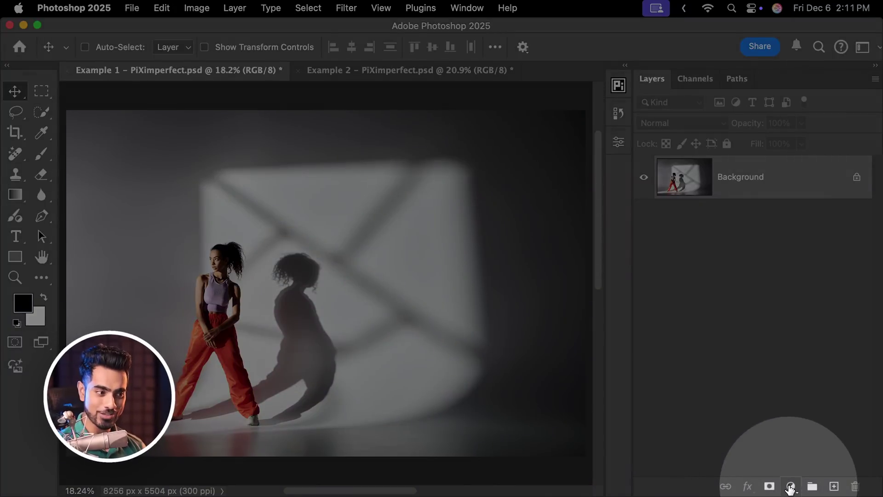
Add a Solid Color fill layer in bright blue #0c51ff over the whole photo
left_click(790, 486)
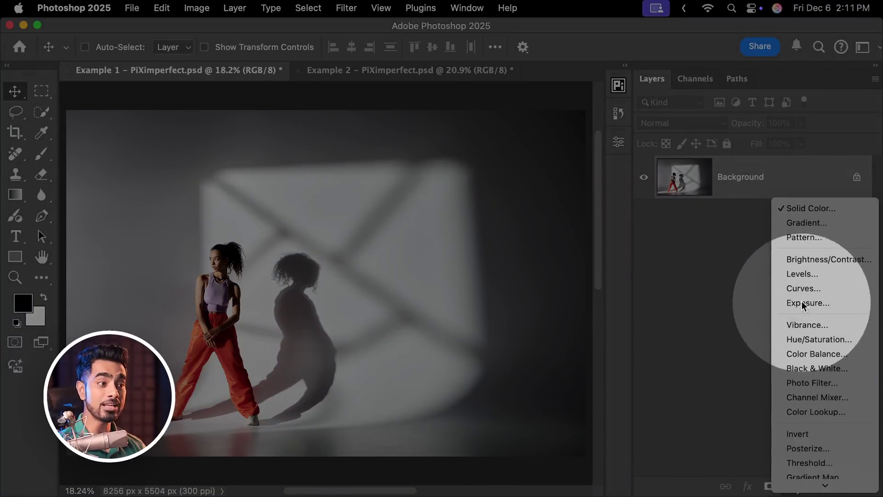
left_click(826, 210)
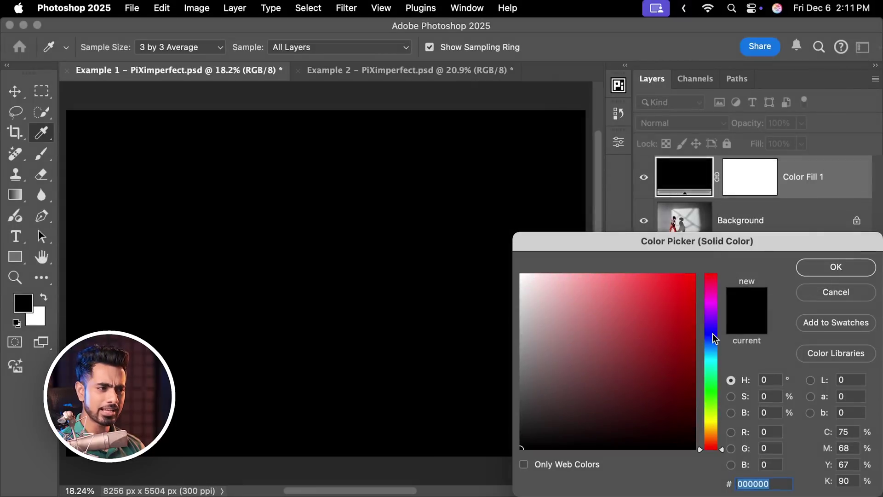
left_click_drag(714, 338, 702, 340)
left_click_drag(671, 303, 677, 265)
left_click(824, 265)
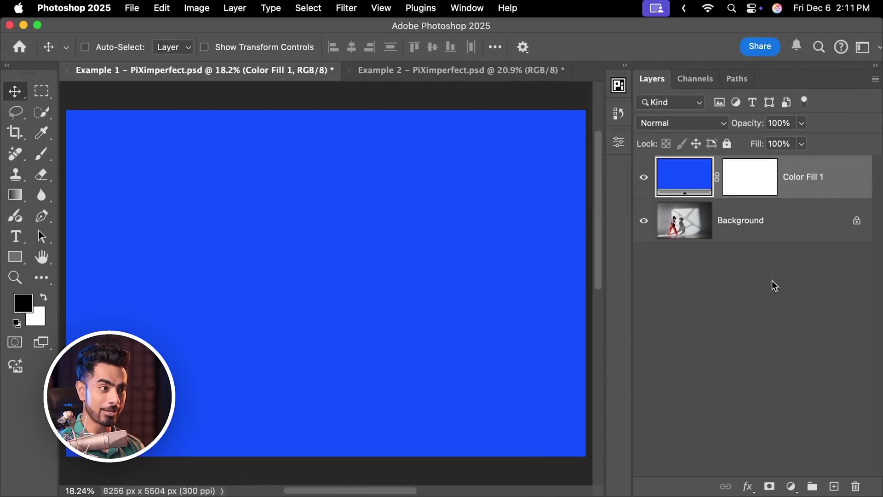
Set Color Fill 1 to Multiply, duplicate it, and set the copy to Screen
left_click(692, 127)
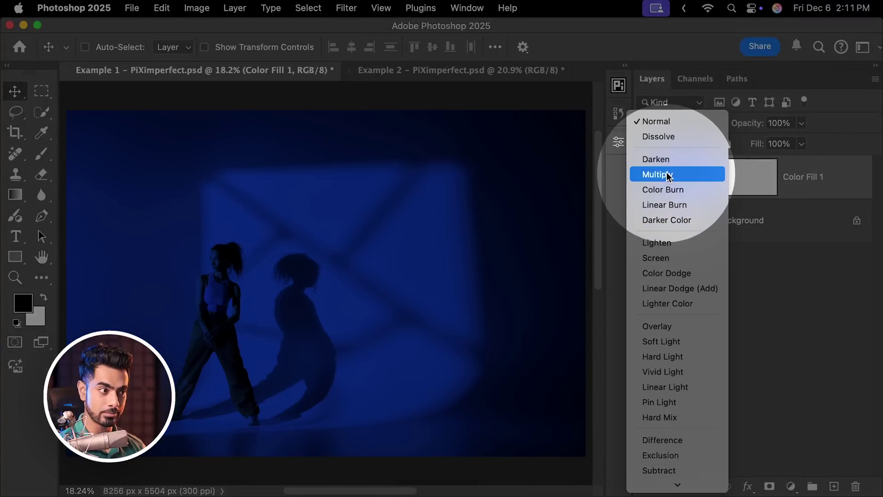
left_click(666, 176)
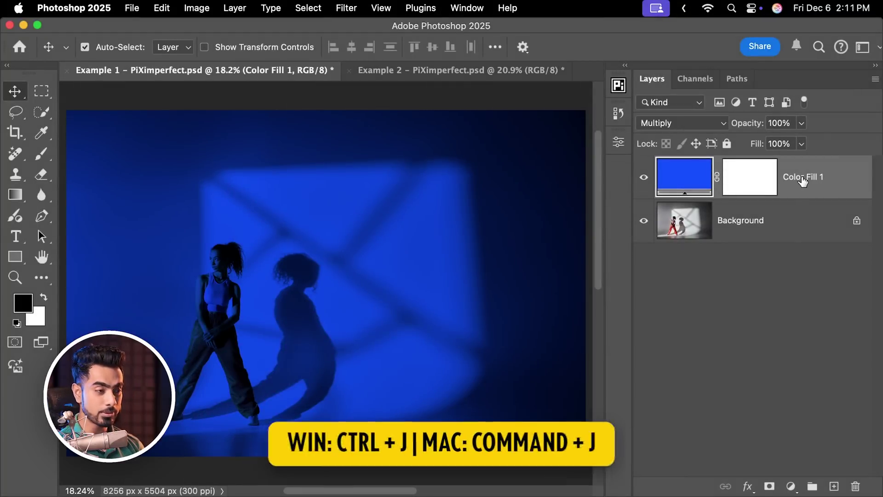
key("super+j")
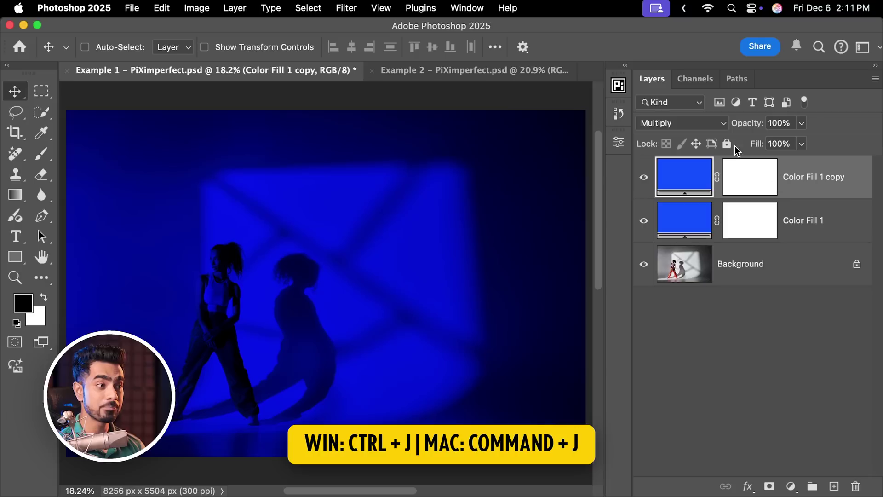
left_click(686, 120)
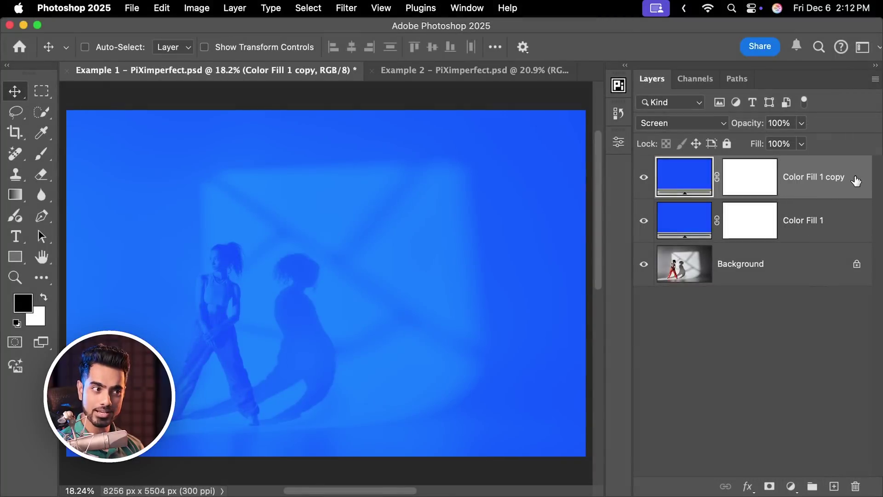
In the copy's Blend If, raise and split the Underlying Layer black slider to spare dark areas
double_click(855, 180)
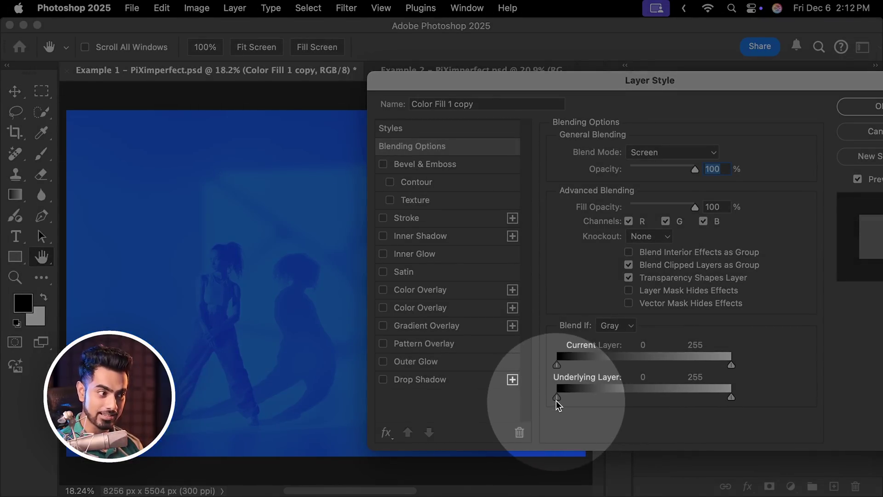
left_click_drag(557, 397, 598, 397)
scroll(317, 327, "right", 5)
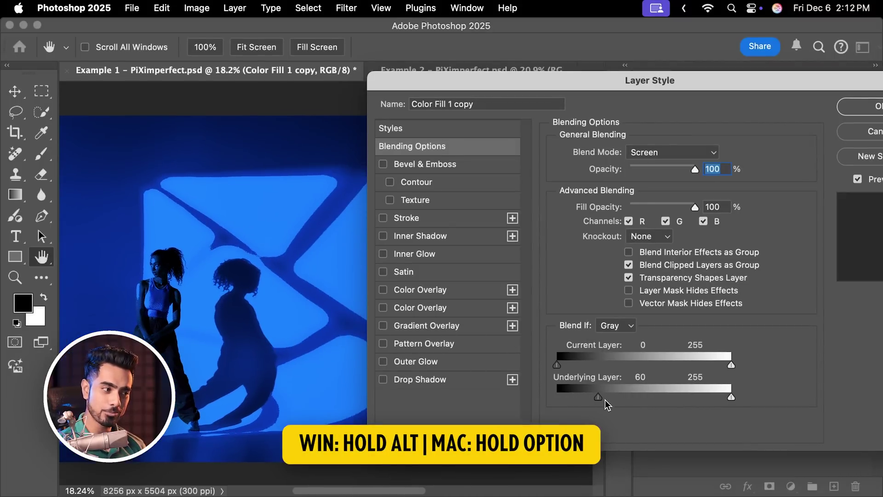
left_click_drag(599, 397, 562, 399)
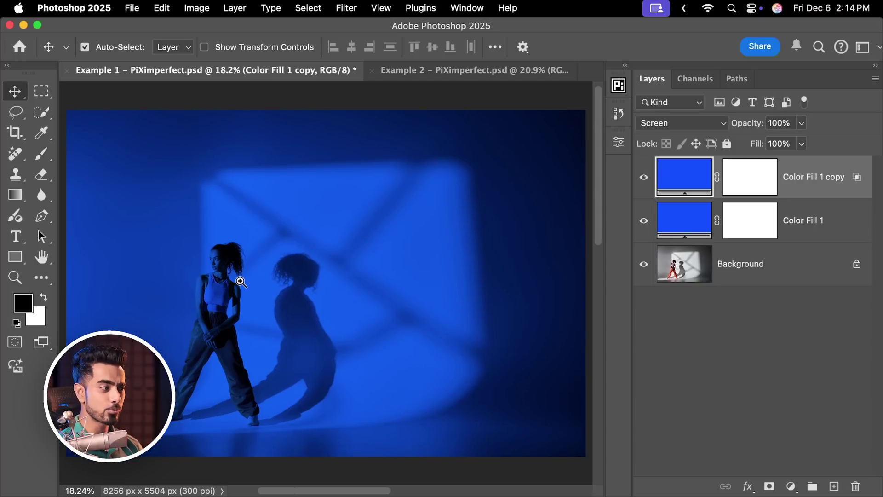
Group both blue fill layers into Group 1, hide it, and select the Background layer
left_click_drag(243, 279, 258, 285)
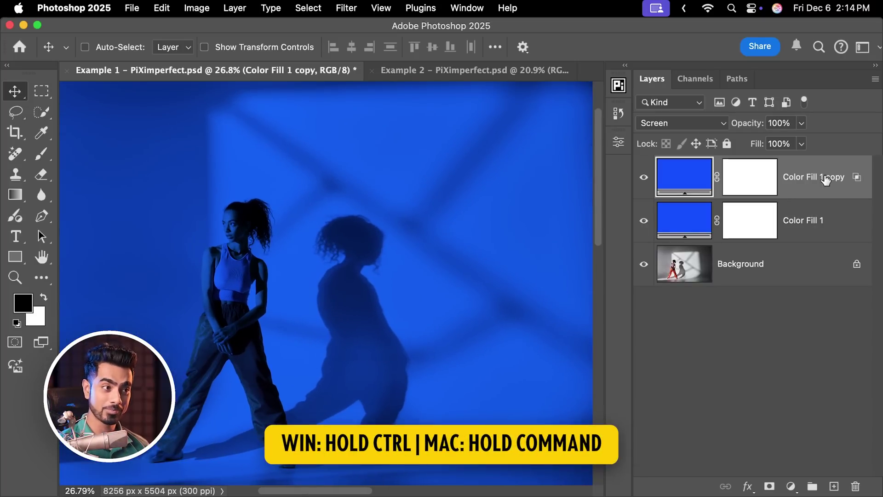
left_click(836, 222, "super")
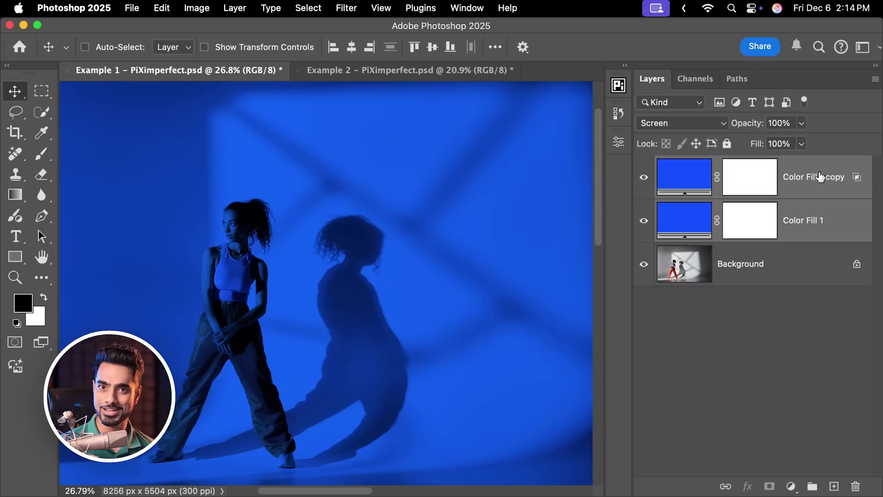
key("super+g")
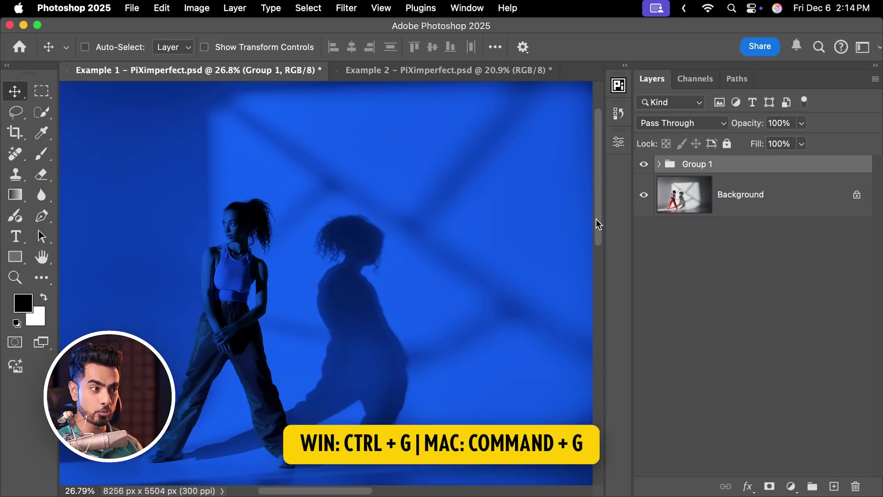
left_click(643, 166)
left_click(703, 209)
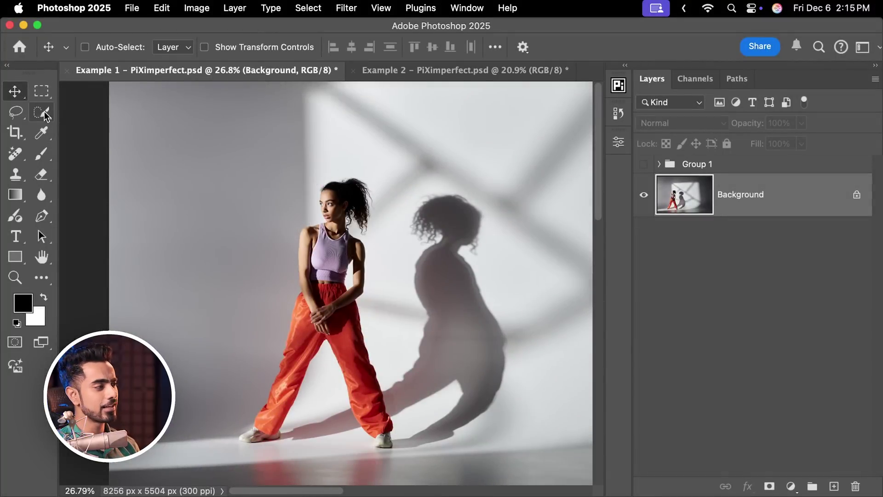
Select the woman using Quick Selection's Select Subject with Cloud processing
left_click(44, 114)
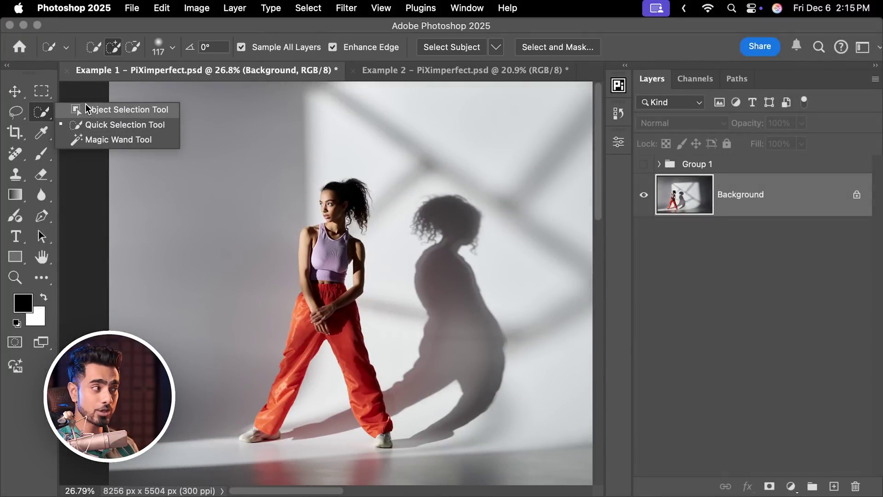
left_click(92, 125)
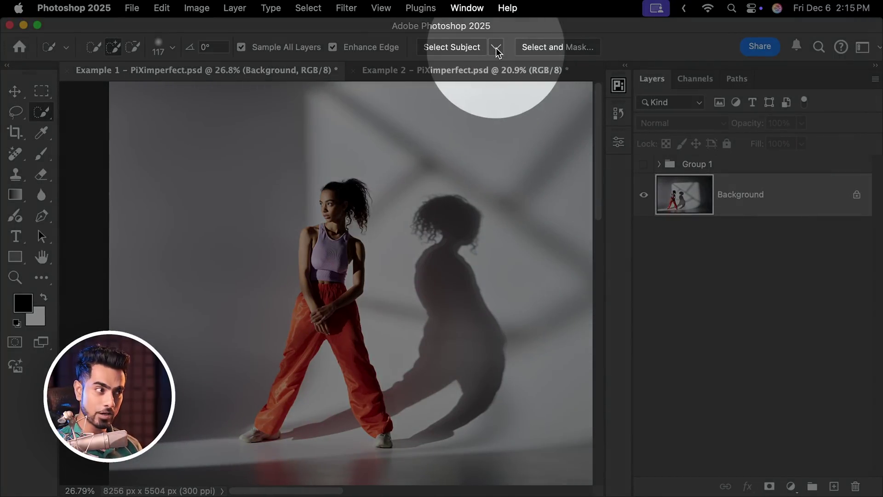
left_click(496, 48)
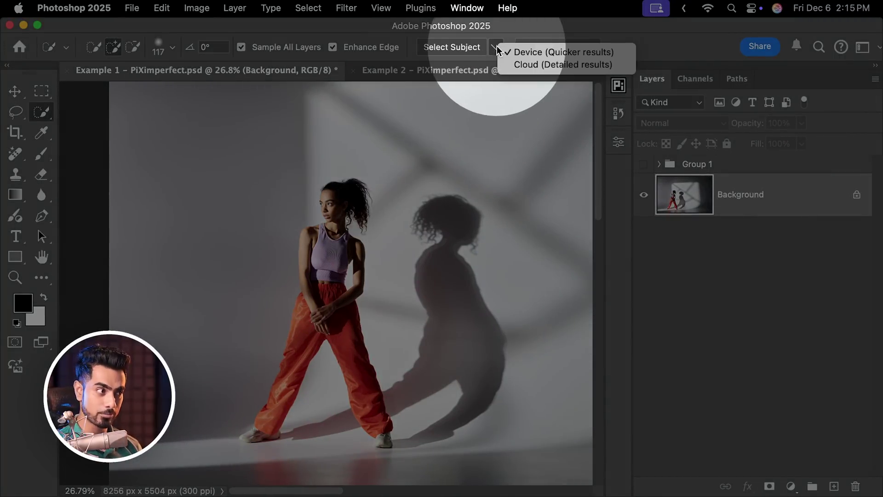
left_click(520, 64)
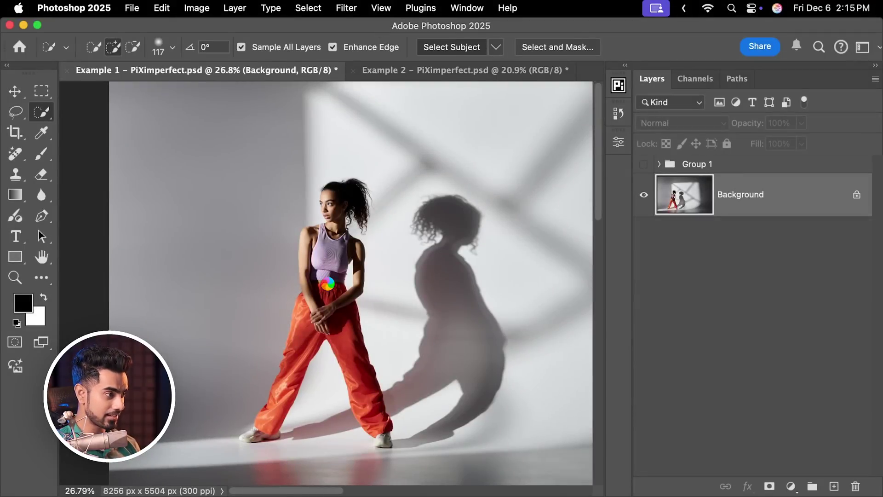
Show Group 1 again and give it an inverted mask that excludes the woman
left_click(643, 164)
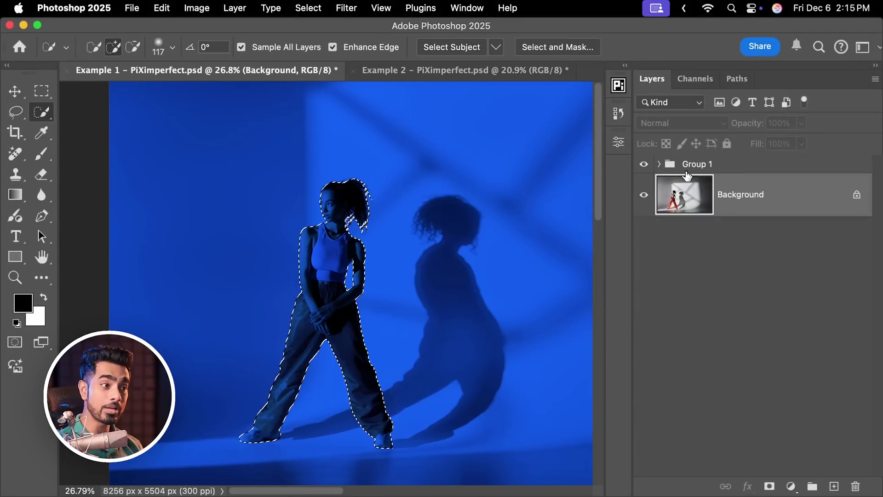
left_click(693, 169)
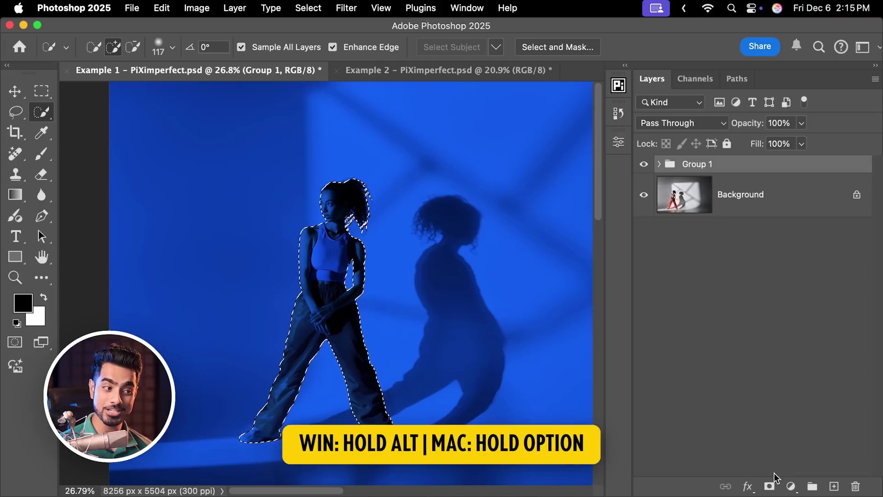
left_click(771, 487, "alt")
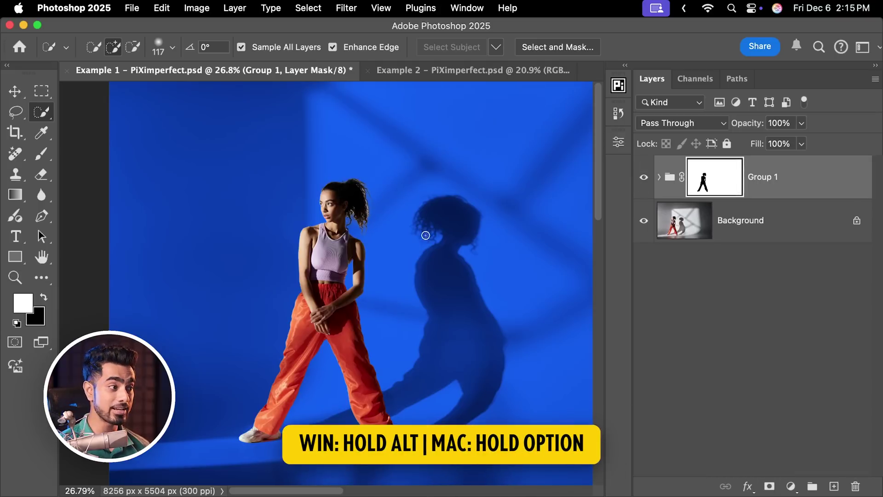
Paint on Group 1's mask with a smaller brush to clean the edge around the woman's shoes
scroll(478, 244, "down", 5)
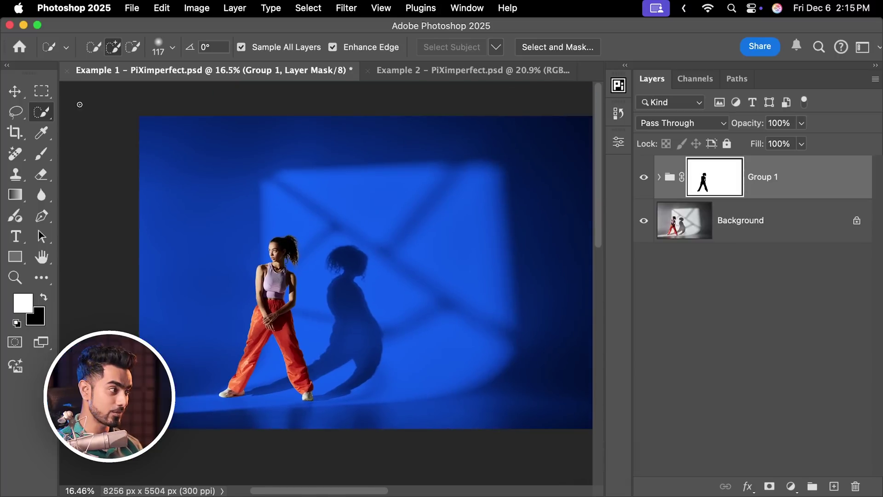
left_click(46, 156)
left_click_drag(288, 276, 347, 187)
key("bracketleft")
key("bracketleft")
key("bracketleft")
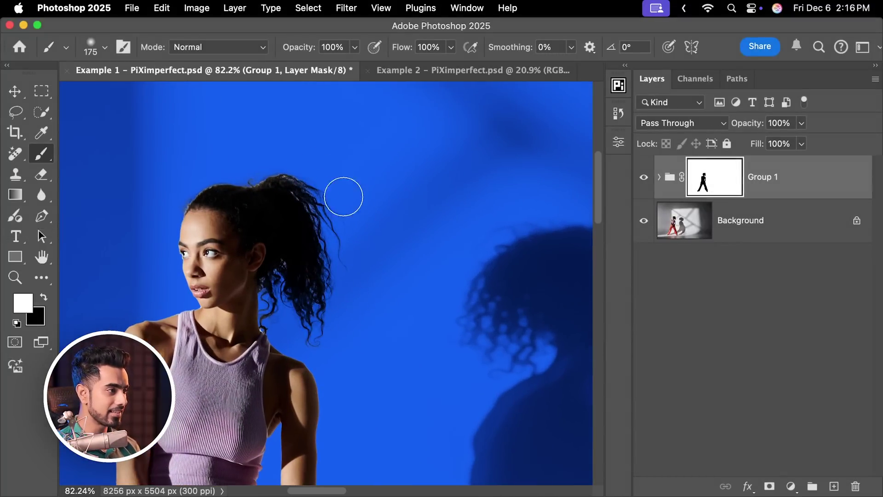
mouse_move(258, 266)
left_mouse_down()
mouse_move(248, 357)
mouse_move(292, 331)
left_mouse_up()
scroll(230, 355, "down", 15)
key("bracketleft")
key("bracketleft")
key("bracketleft")
key("bracketleft")
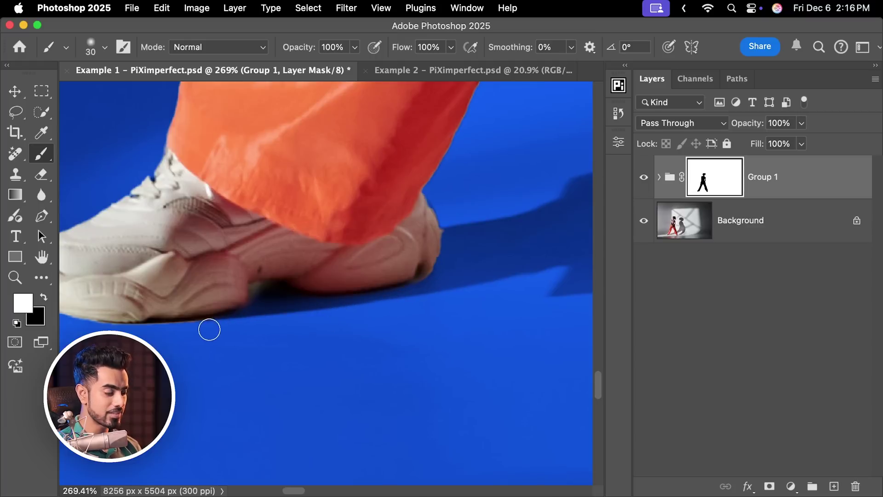
Switch to a larger Soft Round brush and keep refining the mask around the trouser legs
scroll(401, 205, "down", 5)
scroll(408, 219, "up", 15)
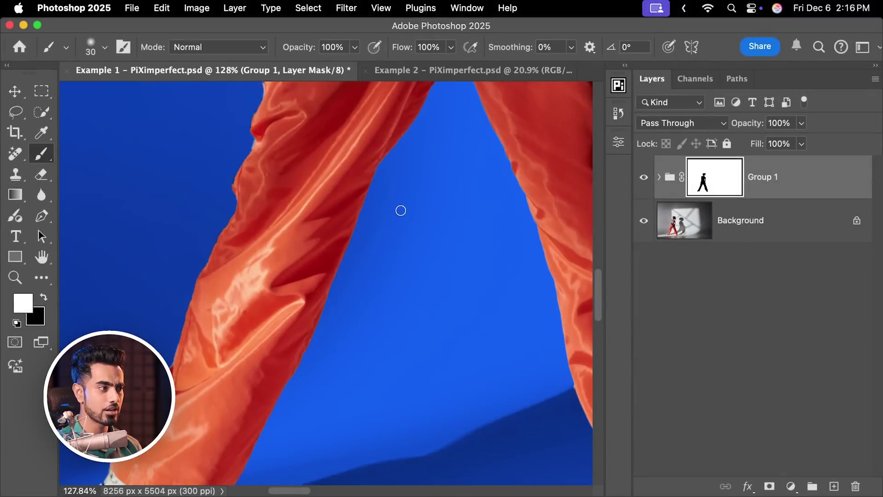
left_click_drag(400, 208, 364, 238)
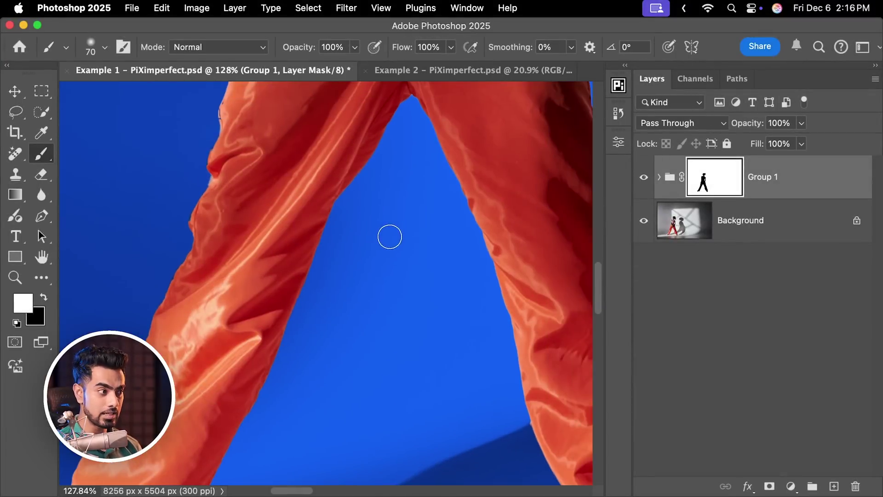
left_click(98, 49)
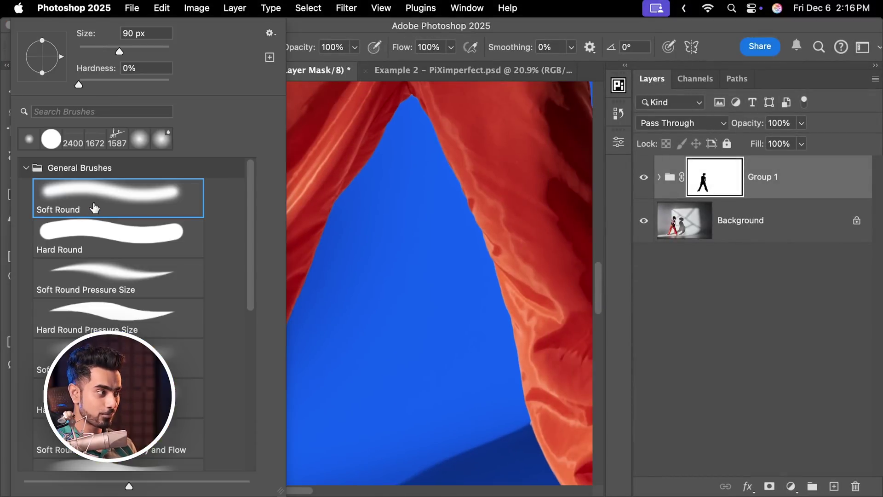
left_click(364, 223)
key("bracketright")
key("bracketright")
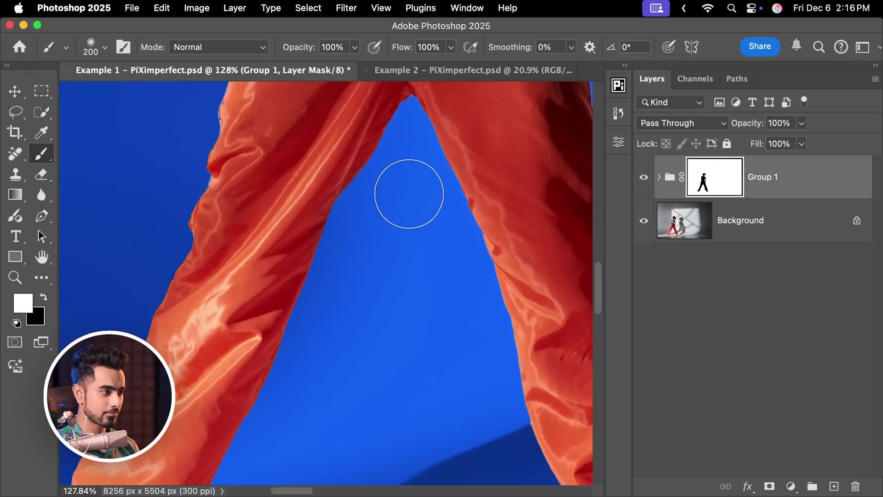
scroll(395, 212, "down", 5)
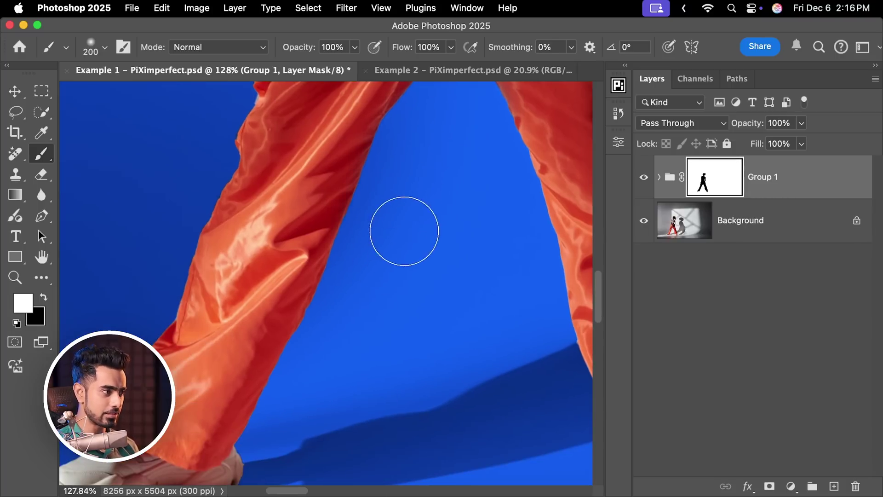
scroll(376, 293, "down", 3)
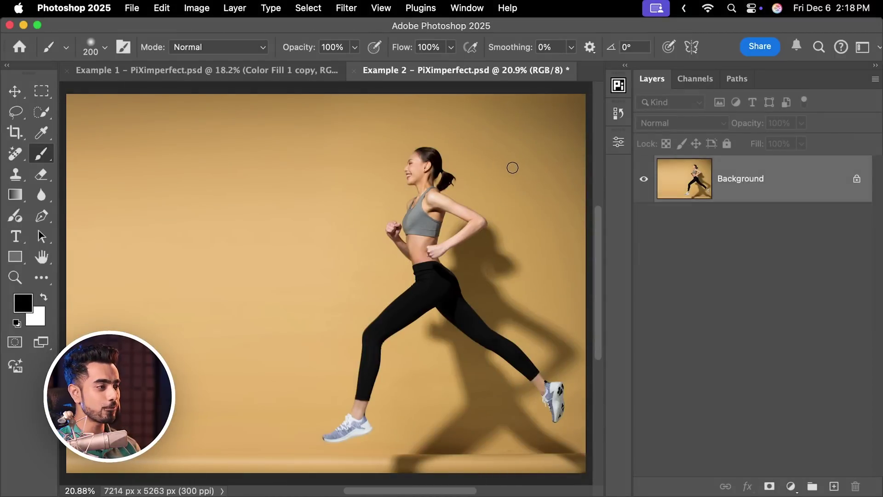
Select the runner with Select Subject set to Cloud (Detailed results)
left_click(46, 115)
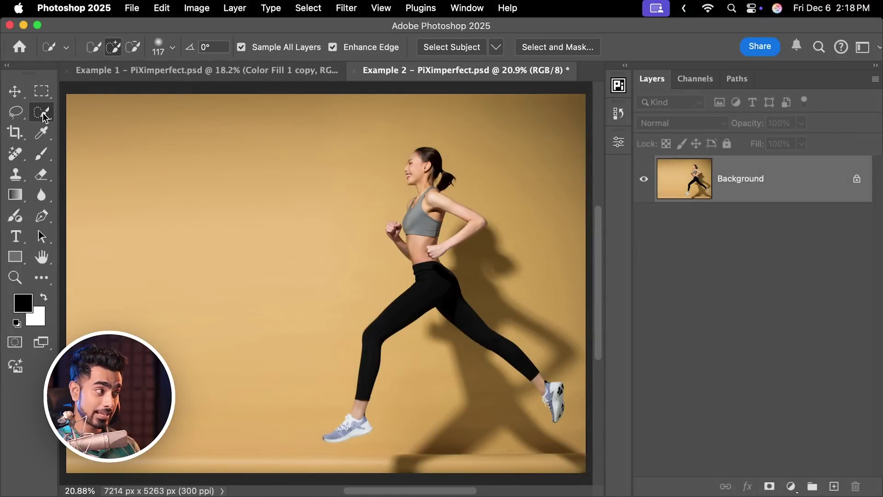
right_click(46, 115)
left_click(75, 128)
left_click(496, 47)
left_click(522, 67)
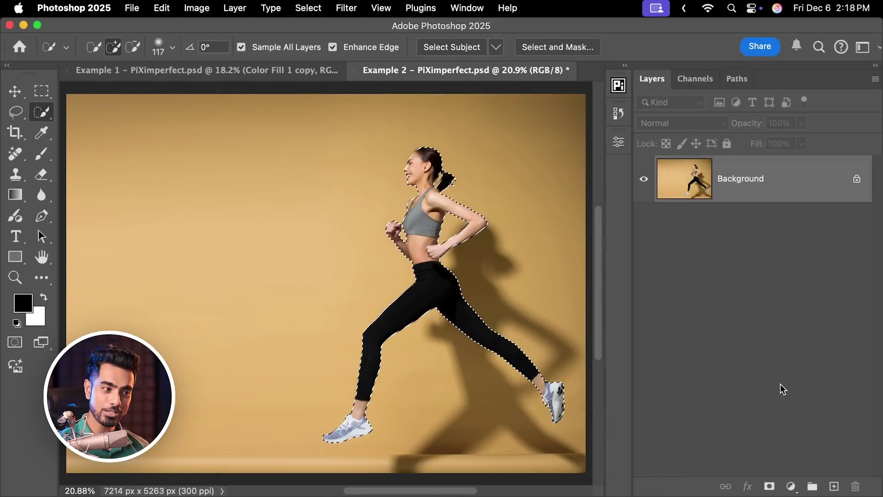
left_click(791, 485)
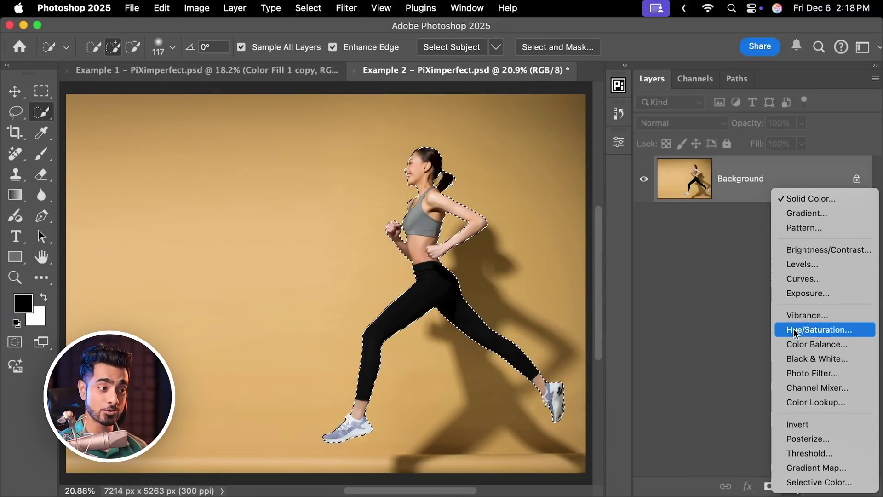
Add a Hue/Saturation layer masked off the runner, testing Lightness at +100 and -100
left_click(793, 329)
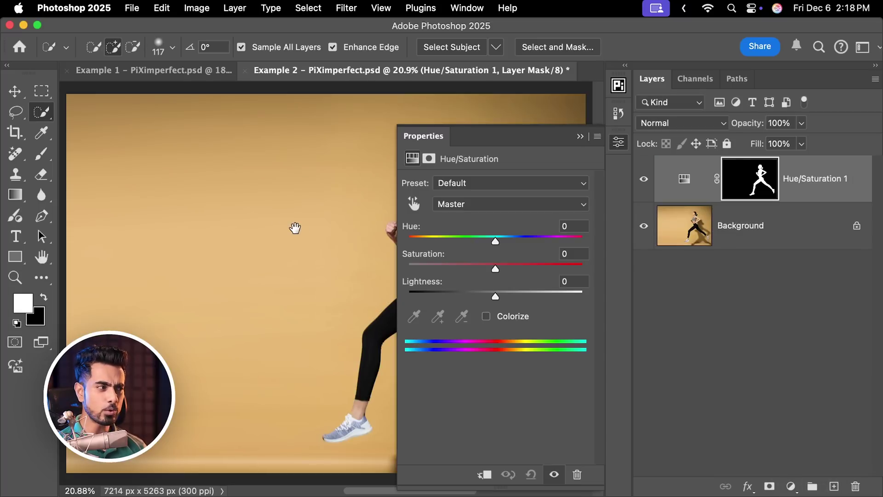
left_click_drag(301, 229, 201, 235)
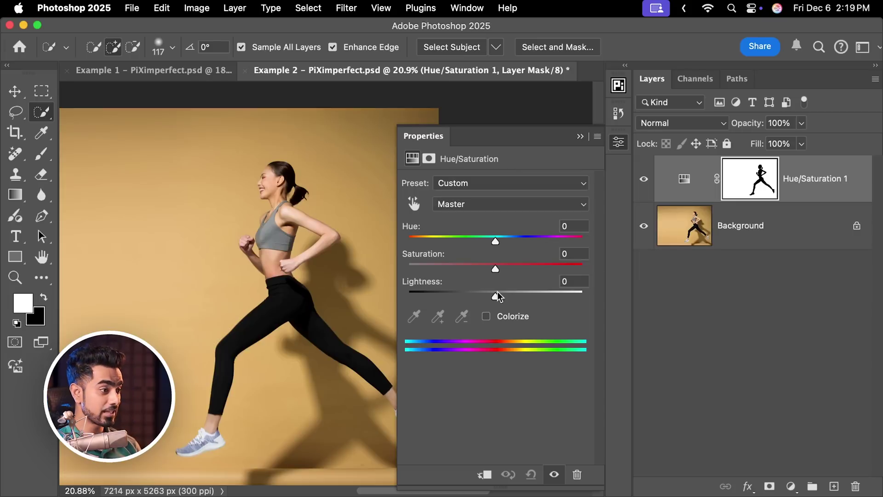
left_click_drag(495, 296, 605, 299)
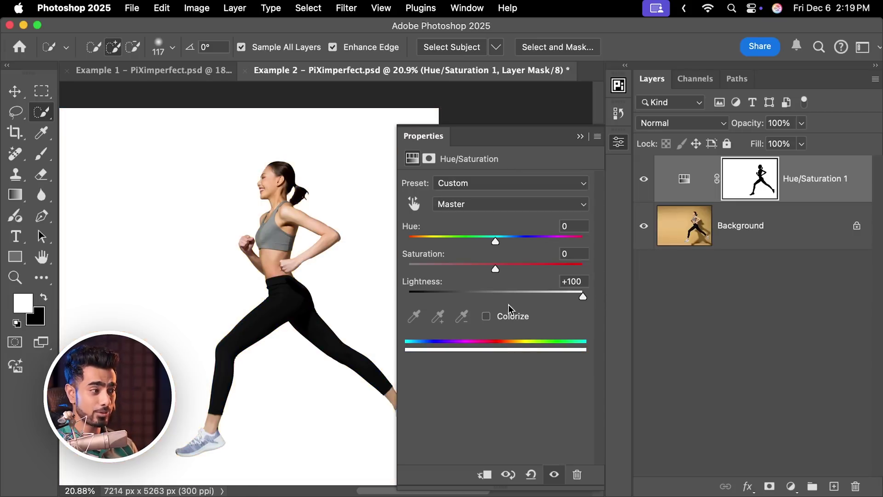
left_click_drag(506, 297, 370, 291)
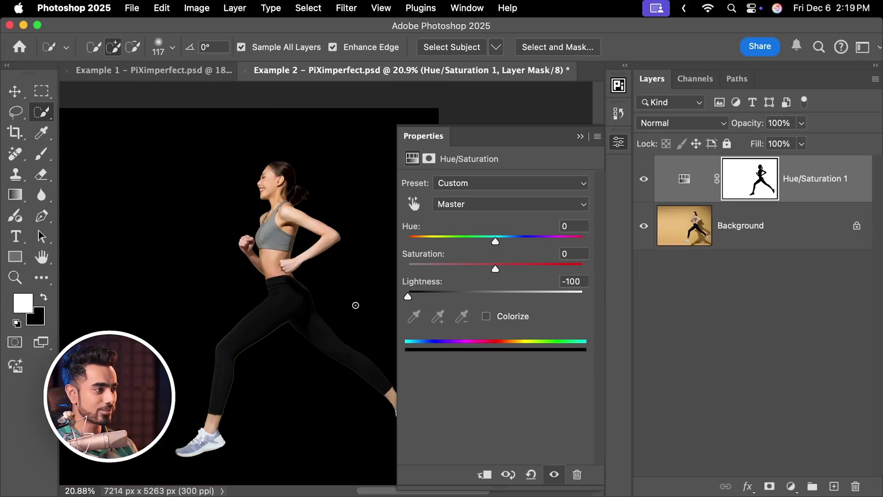
left_click(498, 297)
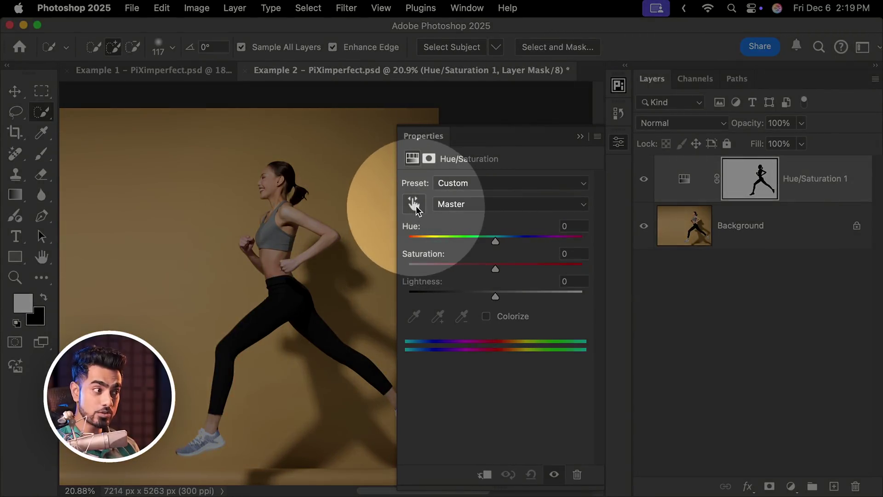
Sample the backdrop to target Yellows and widen the range to 328°/358°–127°/157°
left_click(413, 206)
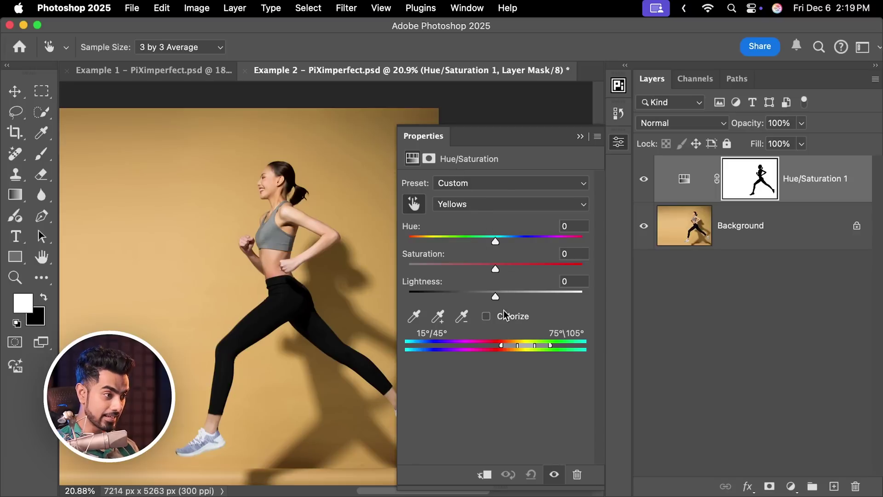
left_click_drag(501, 351, 500, 351)
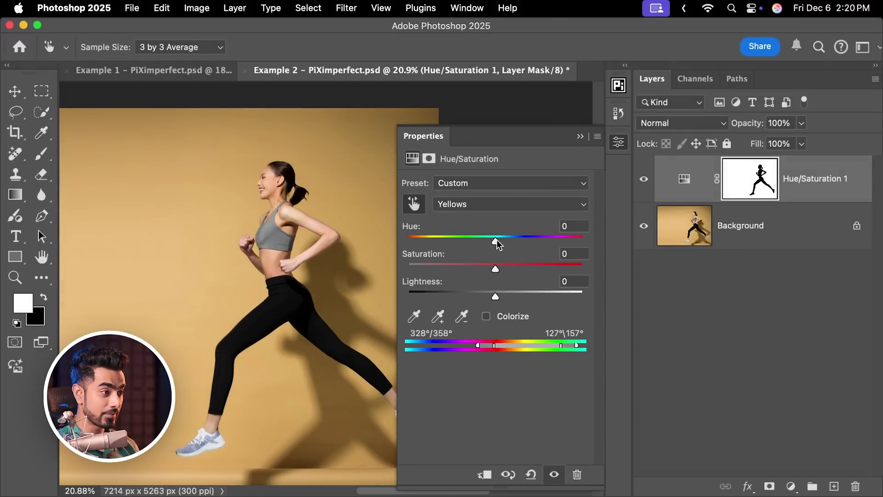
Set Yellows to Hue -85, Saturation +36 and Lightness -26, turning the backdrop magenta-purple
left_click_drag(497, 243, 551, 244)
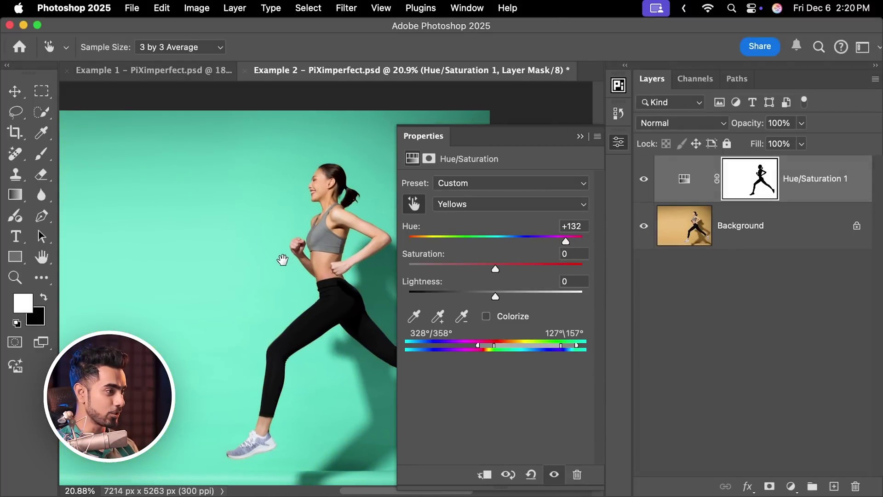
scroll(282, 256, "down", 3)
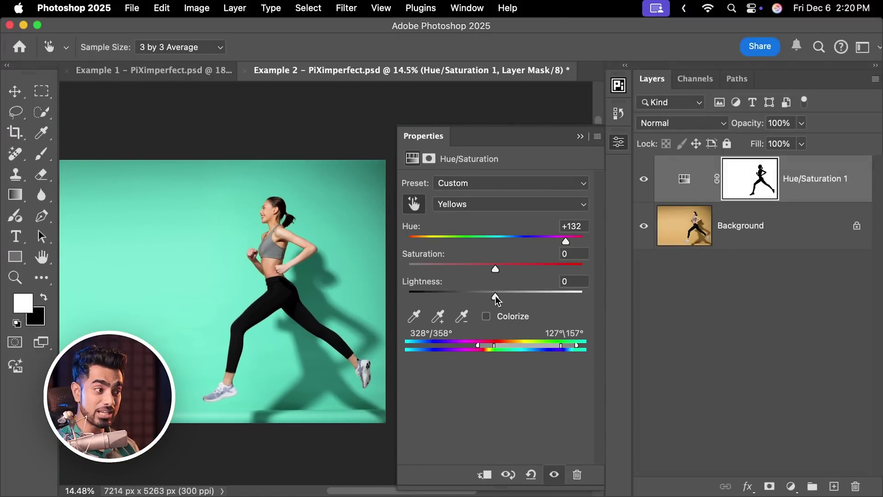
left_click_drag(494, 298, 303, 301)
left_click_drag(412, 299, 519, 297)
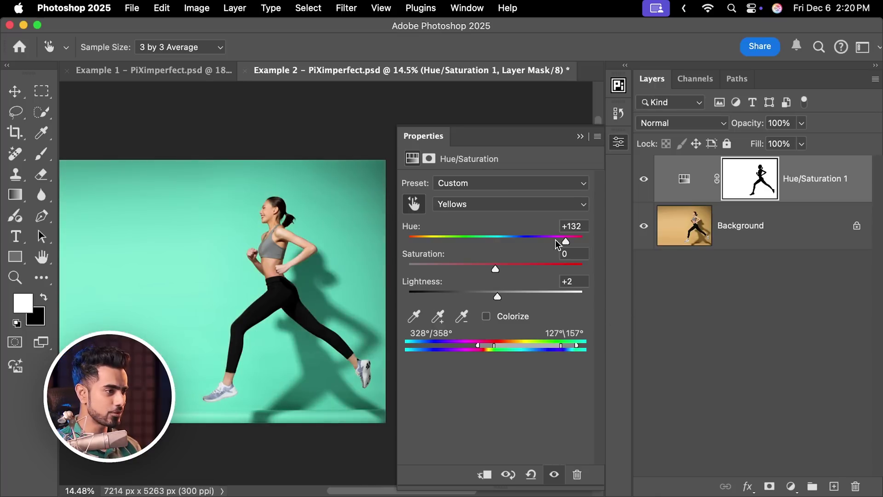
left_click_drag(557, 243, 464, 242)
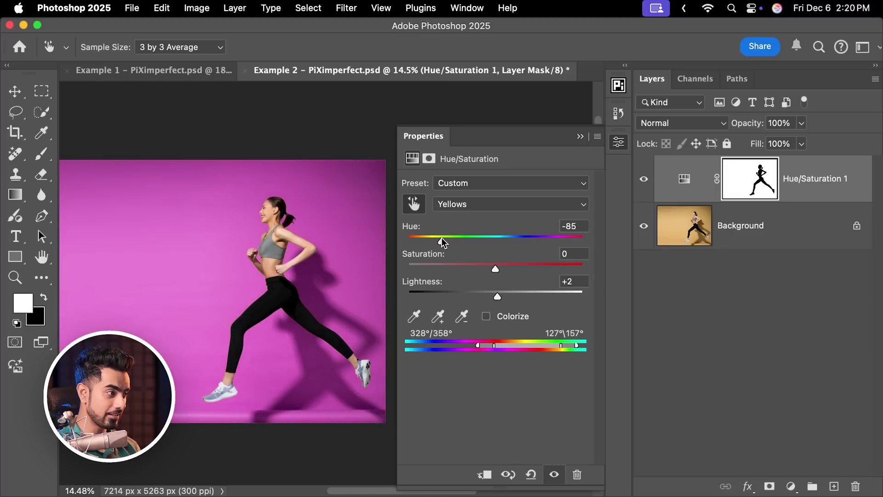
left_click_drag(260, 263, 292, 281)
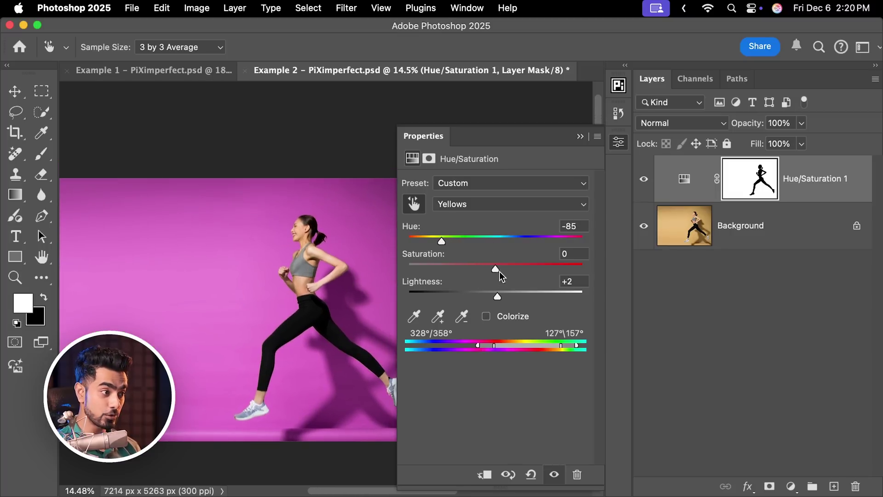
left_click_drag(495, 269, 514, 269)
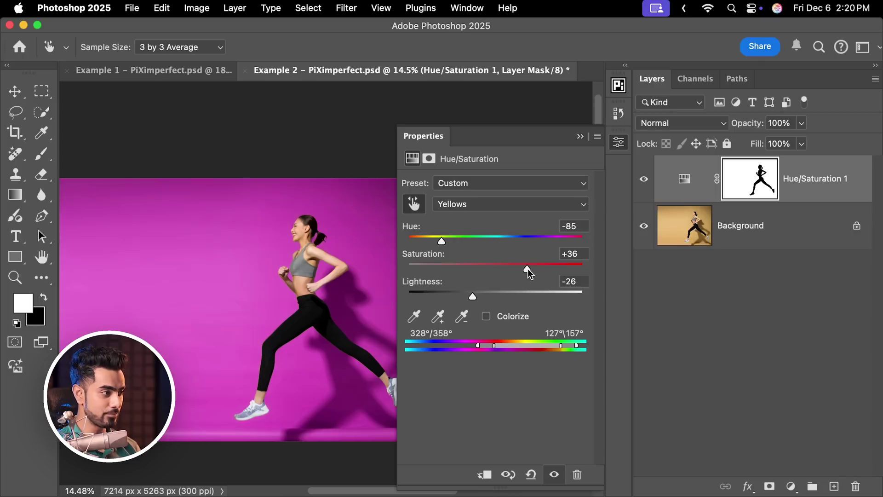
left_click(580, 136)
Brush away the magenta spill on the Hue/Saturation 1 mask along the runner's forehead edge
scroll(366, 244, "up", 10)
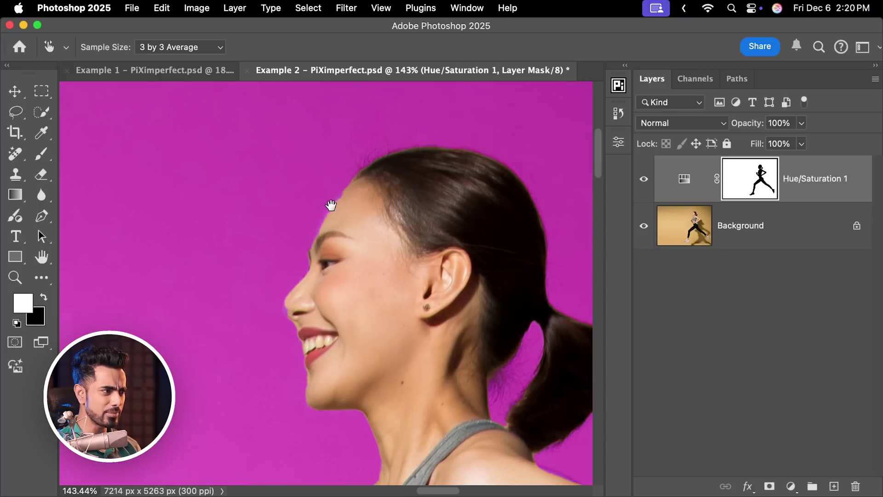
left_click_drag(331, 204, 373, 197)
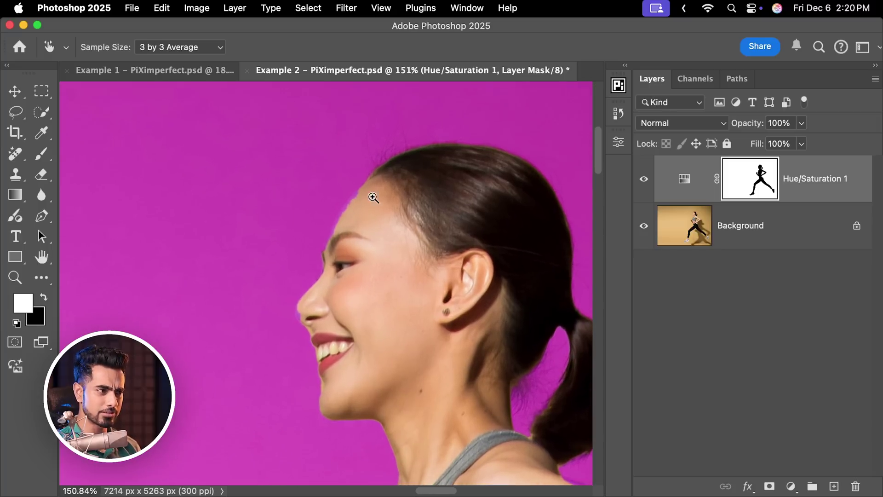
left_click(41, 154)
scroll(360, 205, "up", 2)
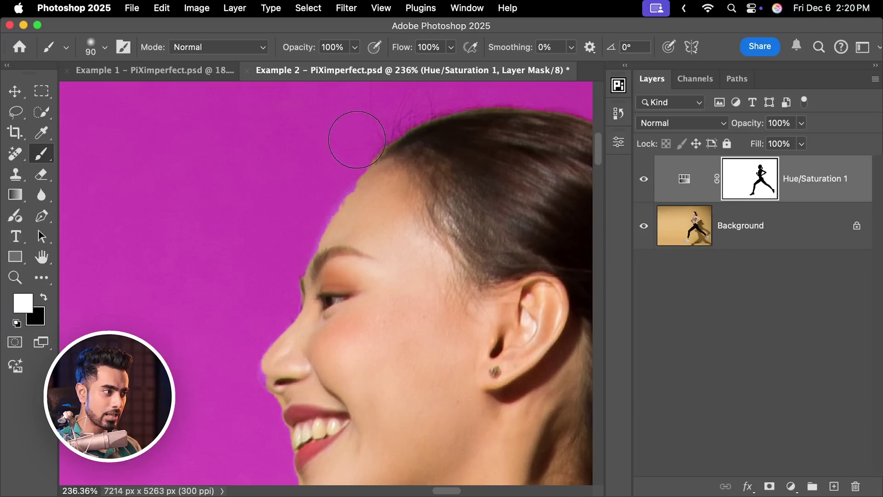
key("x")
key("x")
key("ctrl+z")
key("x")
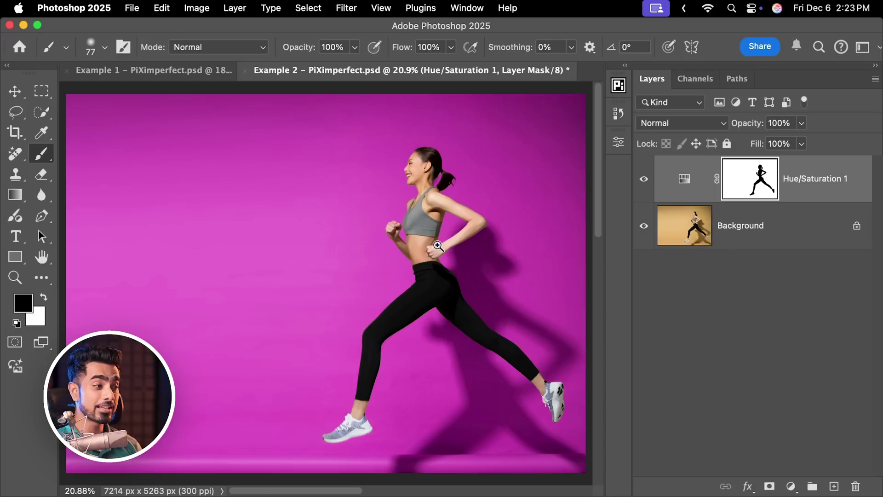
left_click_drag(447, 245, 473, 249)
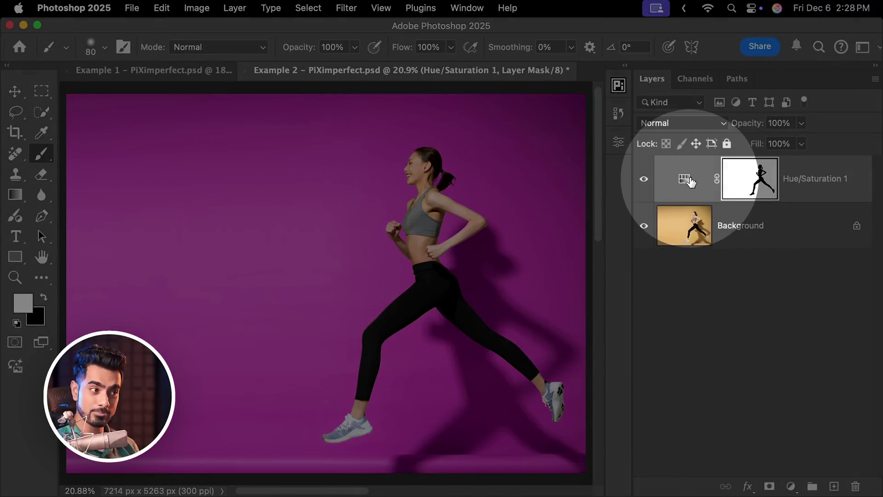
Set the Hue/Saturation Yellows Lightness to -100, turning the backdrop grey
double_click(685, 183)
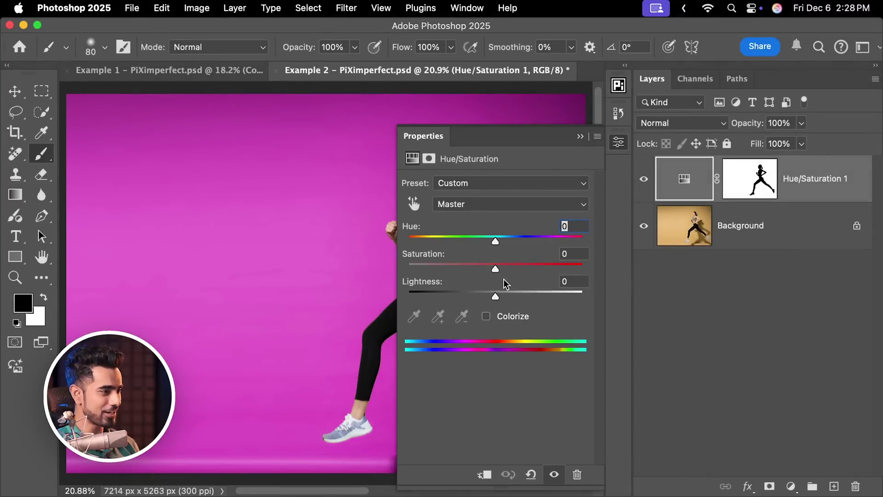
left_click(471, 212)
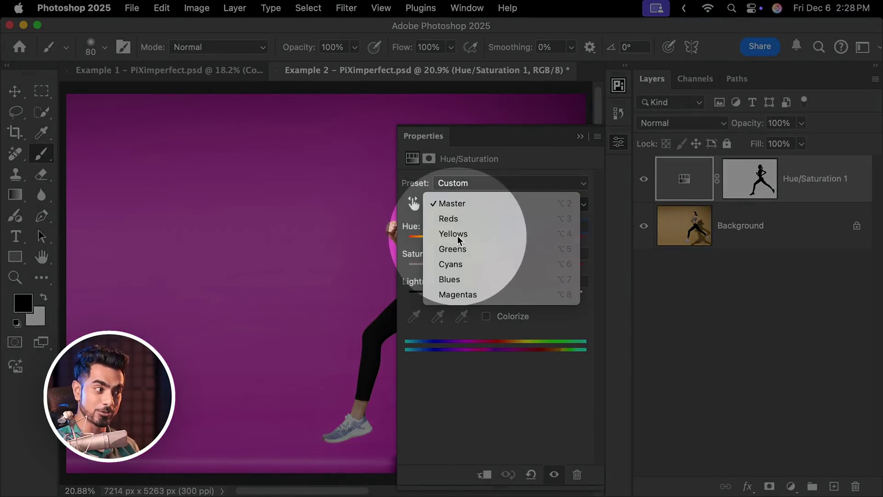
left_click(458, 239)
left_click_drag(345, 258, 223, 256)
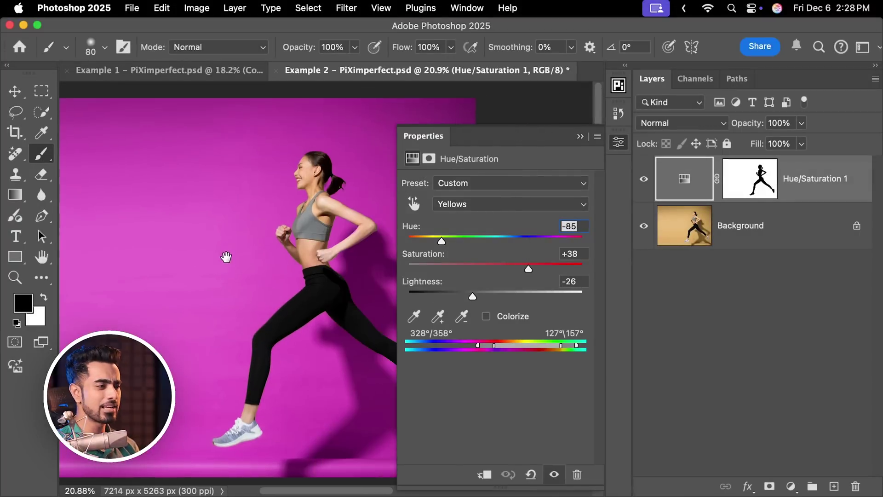
left_click_drag(472, 297, 387, 294)
left_click_drag(204, 305, 257, 295)
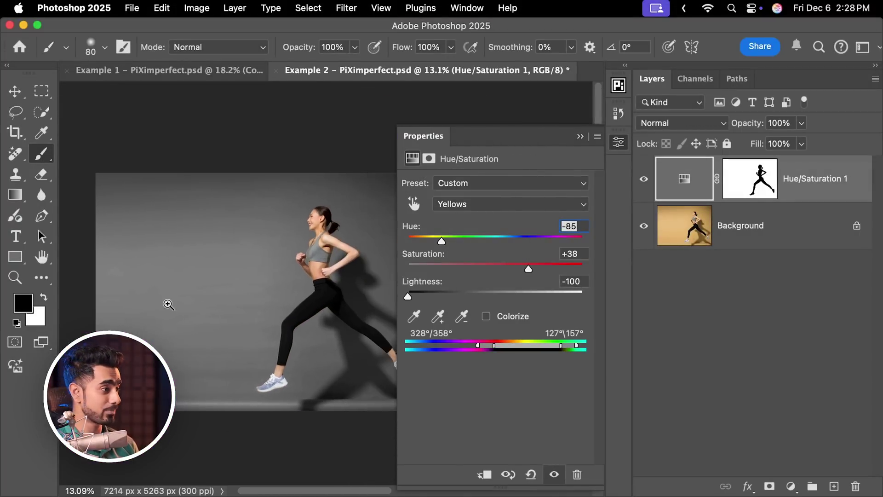
left_click_drag(167, 304, 274, 271)
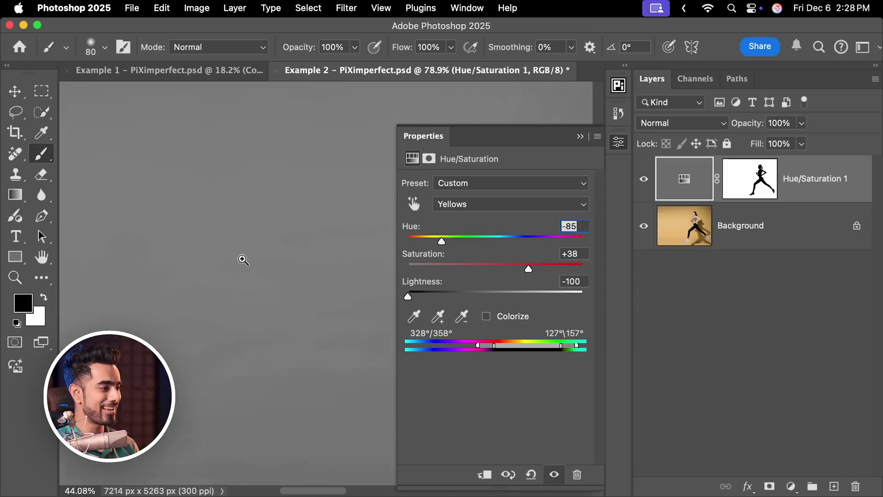
scroll(236, 258, "down", 5)
scroll(134, 268, "up", 5)
scroll(134, 268, "right", 5)
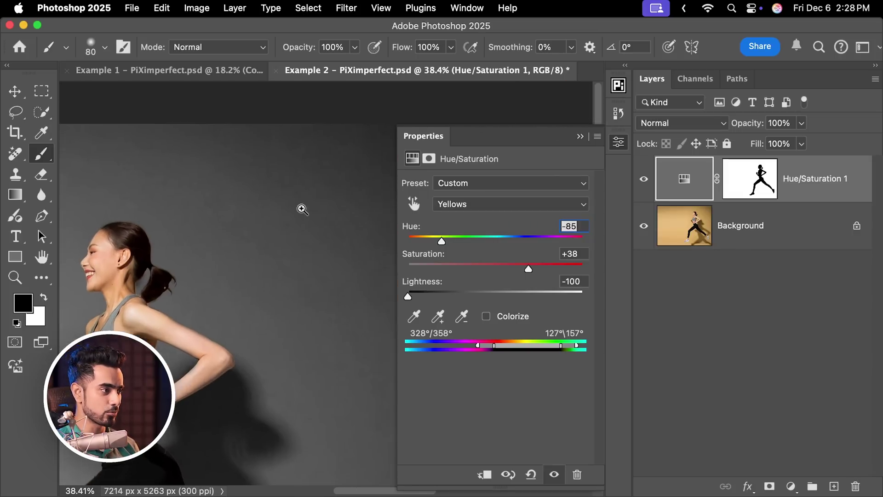